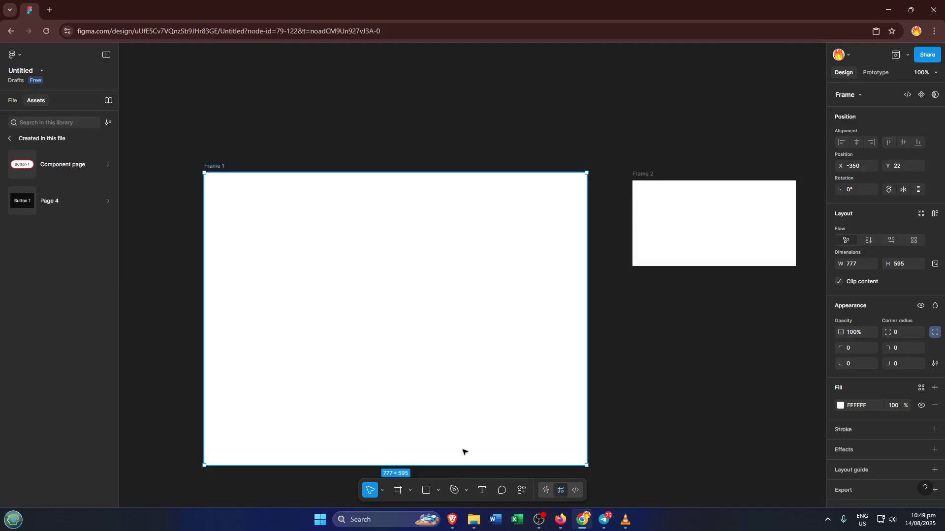
Draw a 149×52 grey rectangle in Frame 1 and set its corner radius to 100.
click(426, 490)
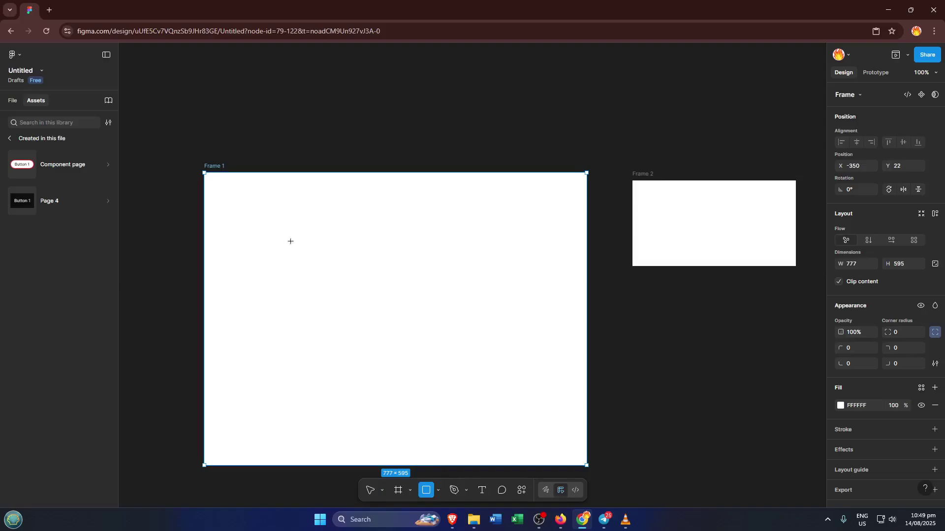
drag(274, 230, 347, 256)
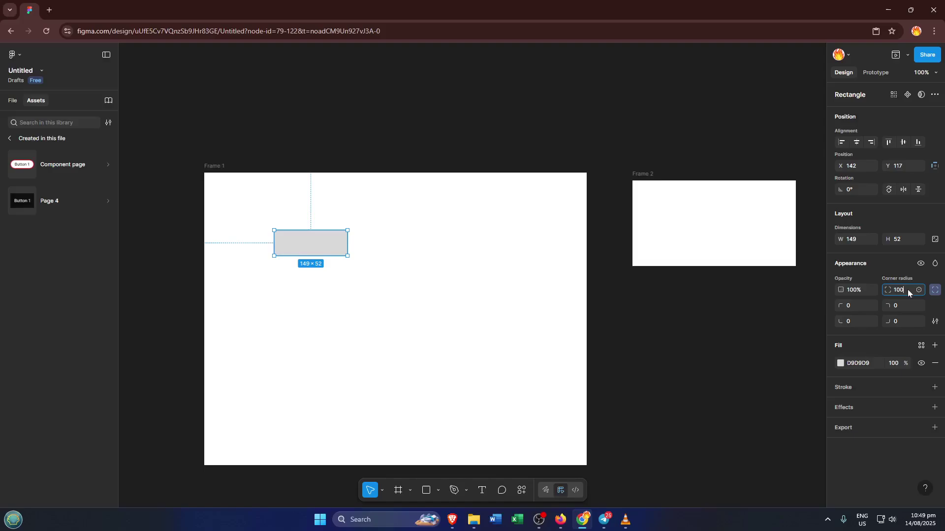
key(Return)
click(482, 490)
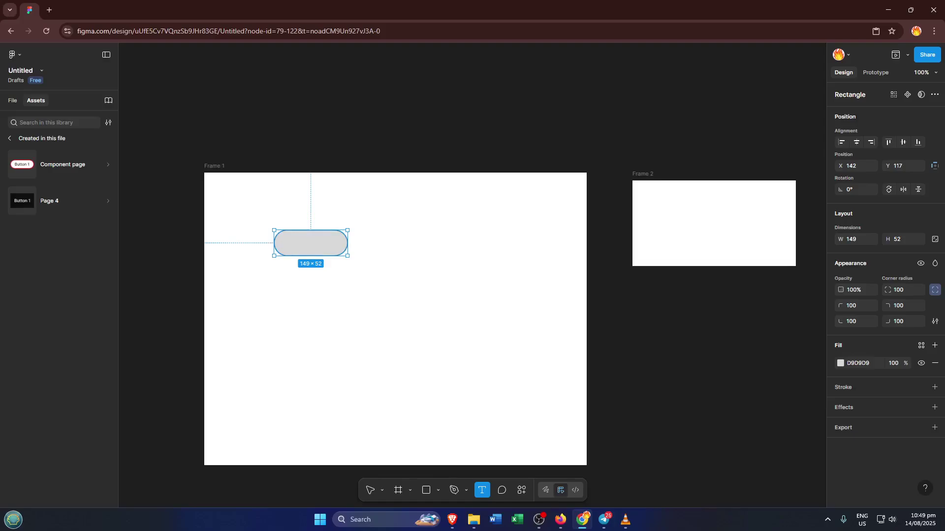
Type 'Click me' inside the pill and move the label to the pill's centre.
click(303, 242)
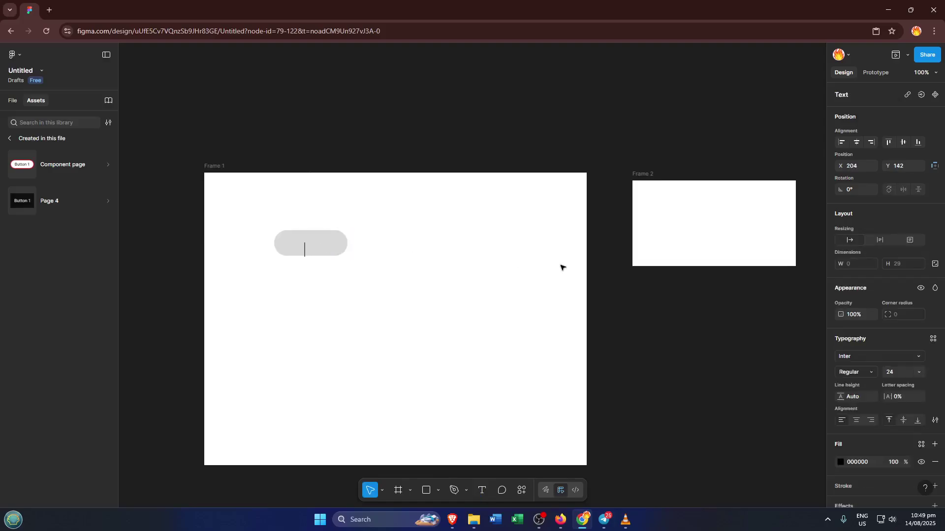
text(Click me)
key(Escape)
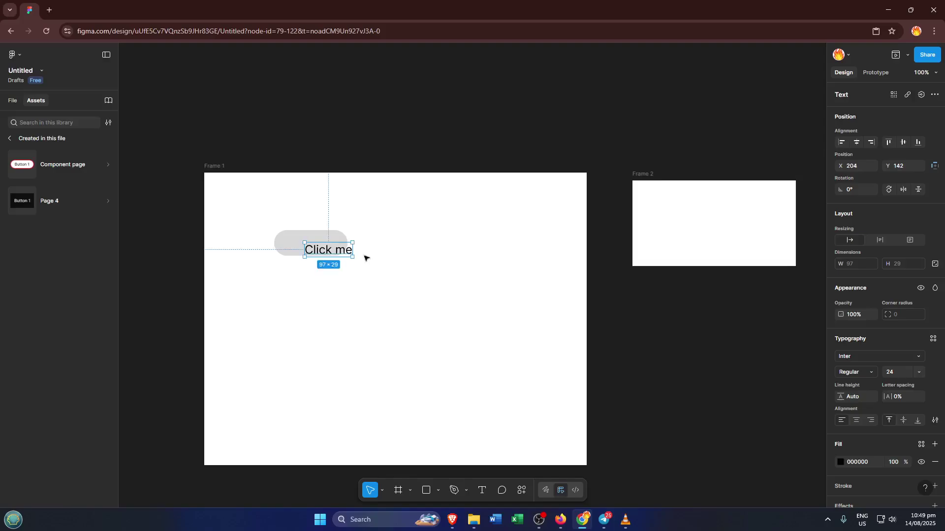
drag(326, 250, 310, 244)
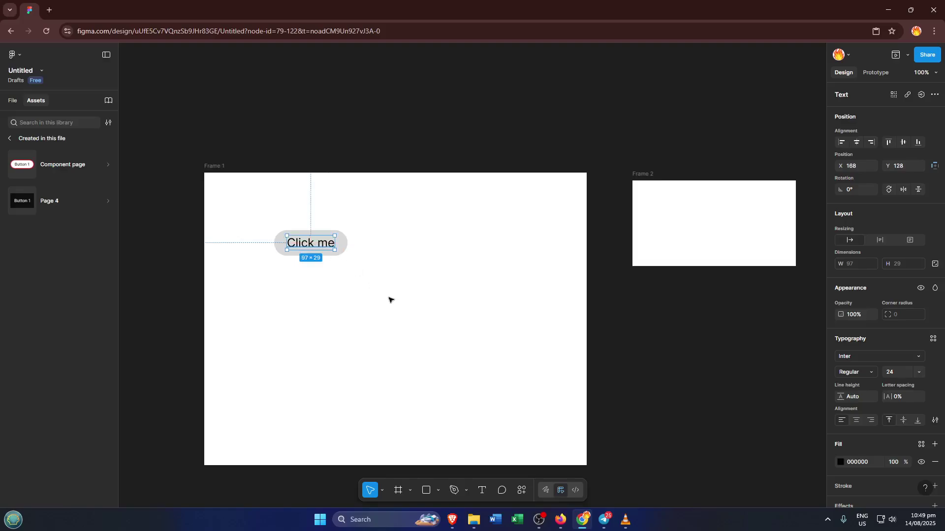
click(407, 300)
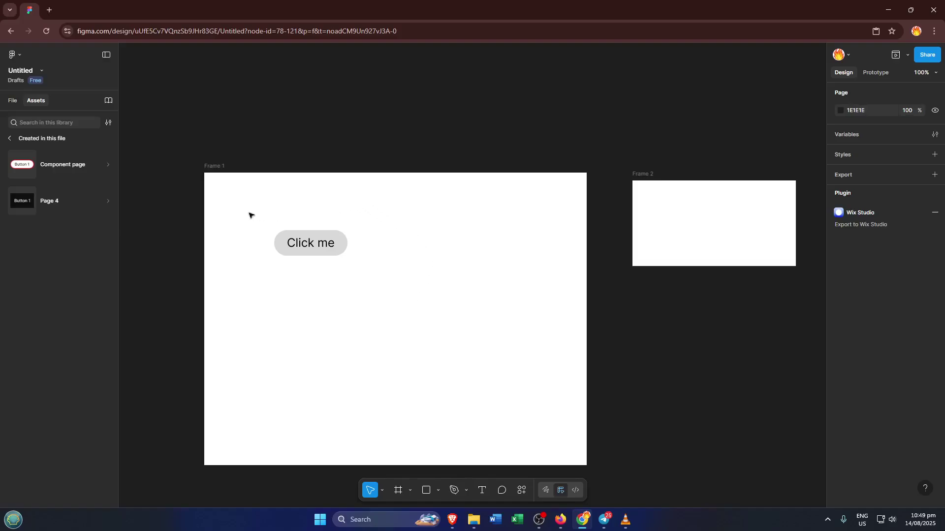
Group the pill and 'Click me' label with Ctrl+G, then reselect the group.
drag(250, 215, 362, 268)
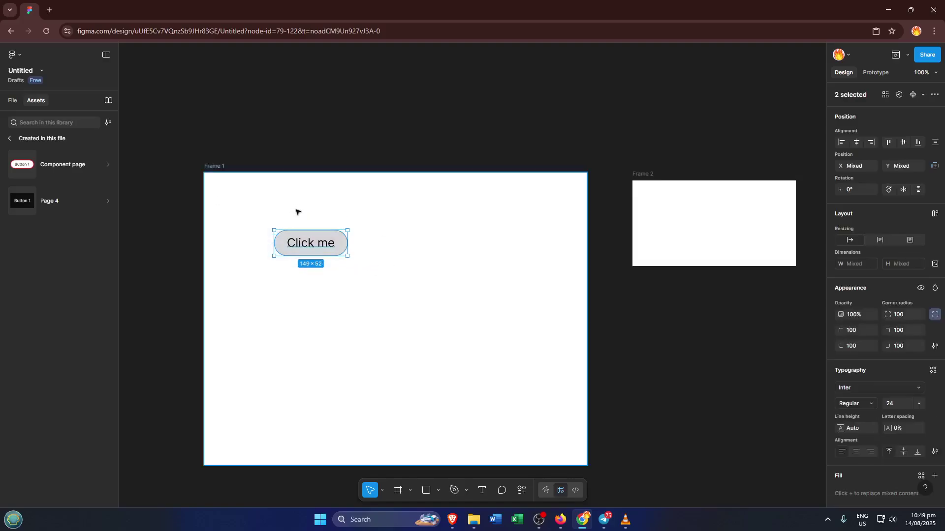
key(ctrl+g)
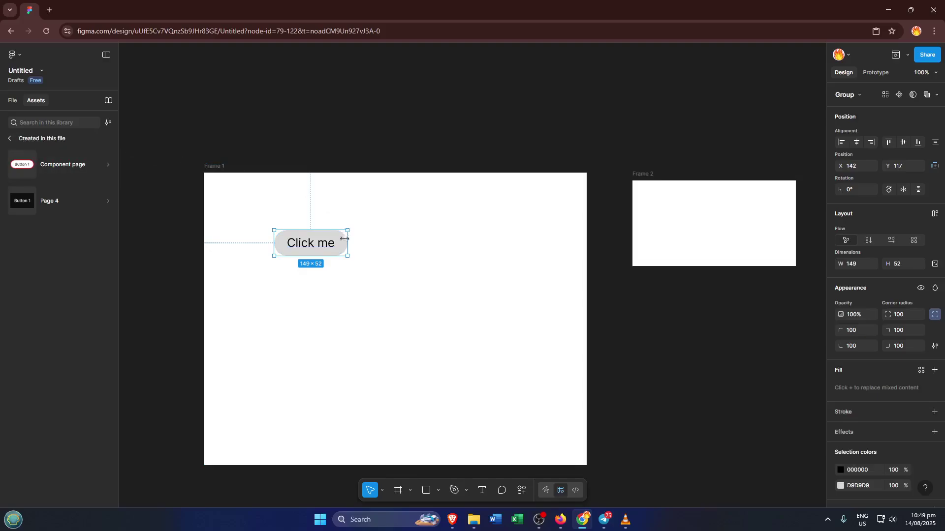
click(440, 234)
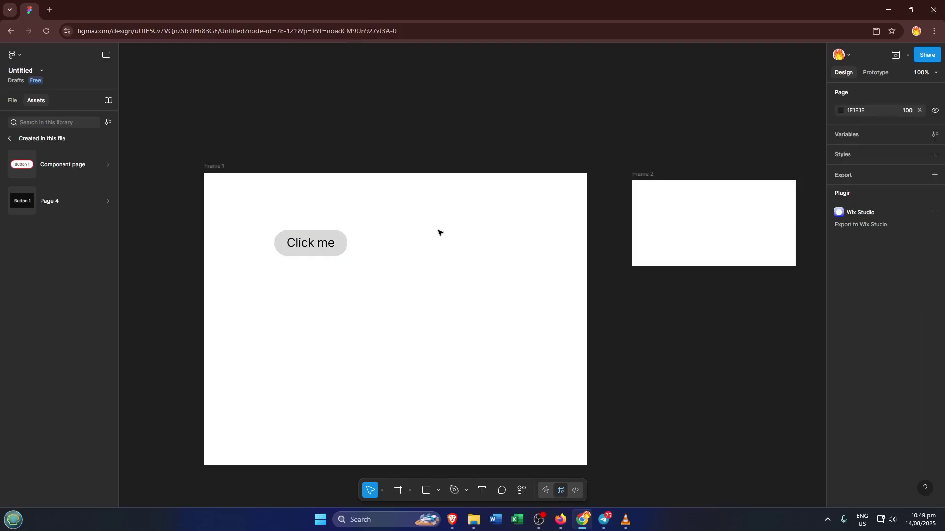
drag(240, 218, 375, 264)
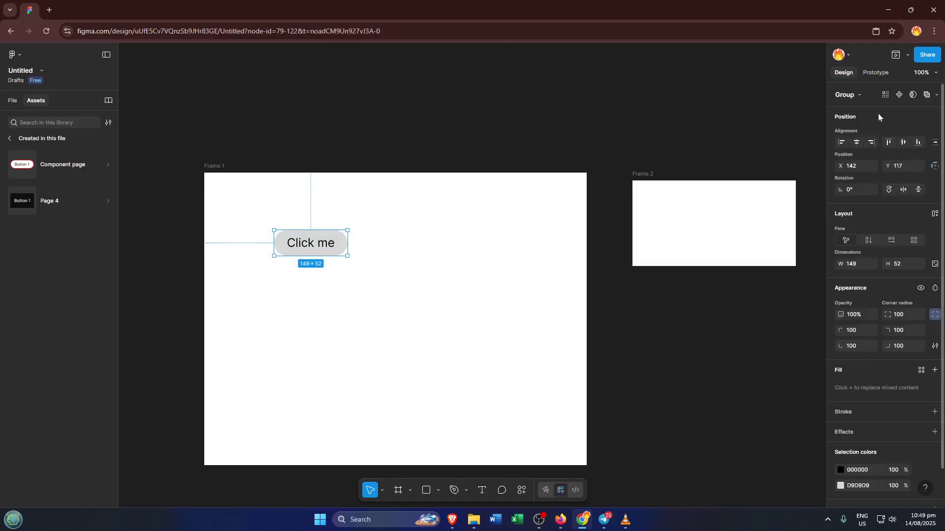
Make the group a component, add a second variant, and fill it yellow E4F409.
click(899, 94)
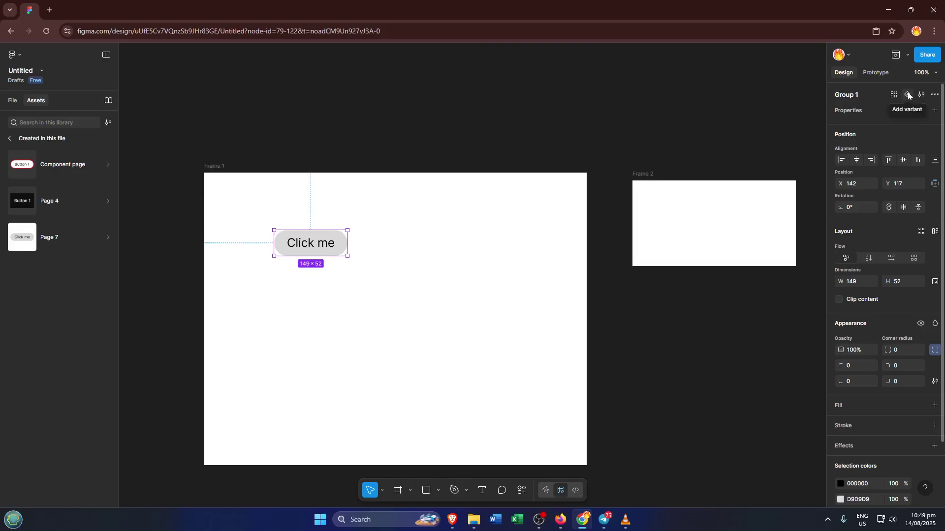
click(908, 95)
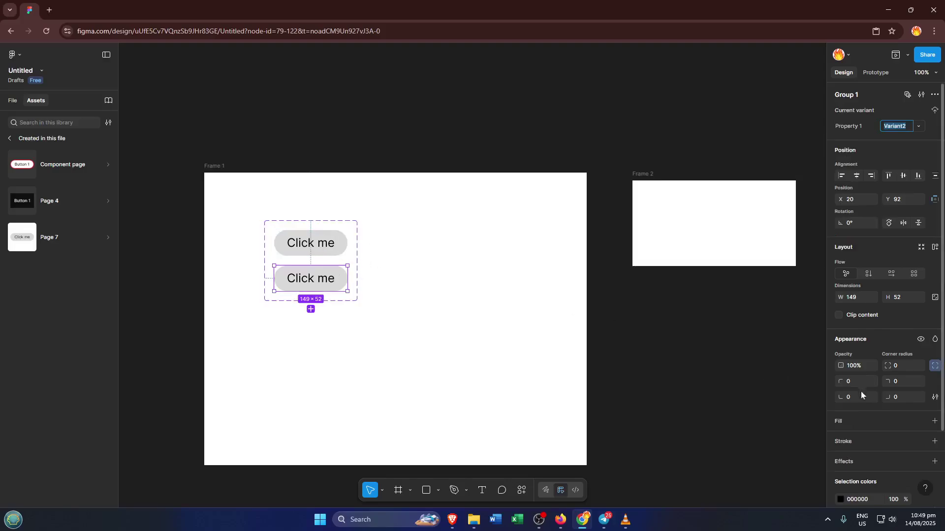
scroll(861, 391, down, 2)
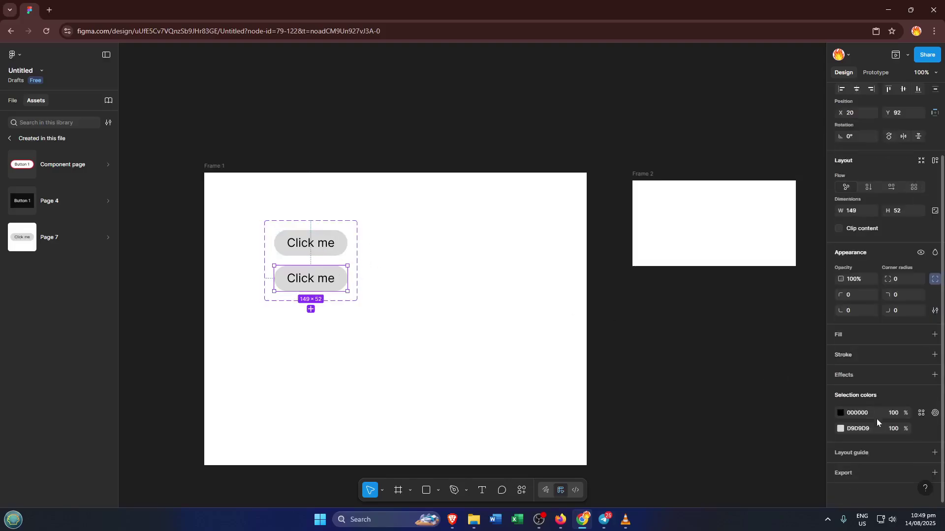
click(841, 429)
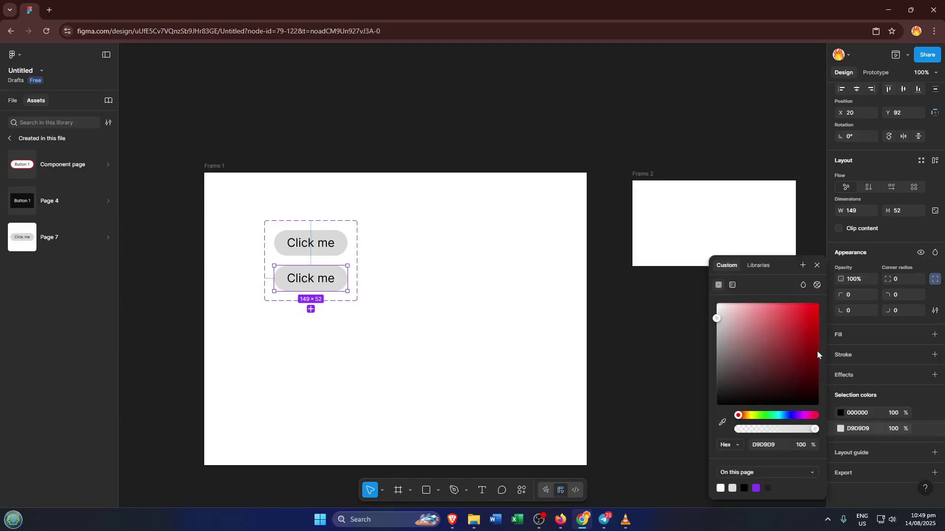
click(815, 312)
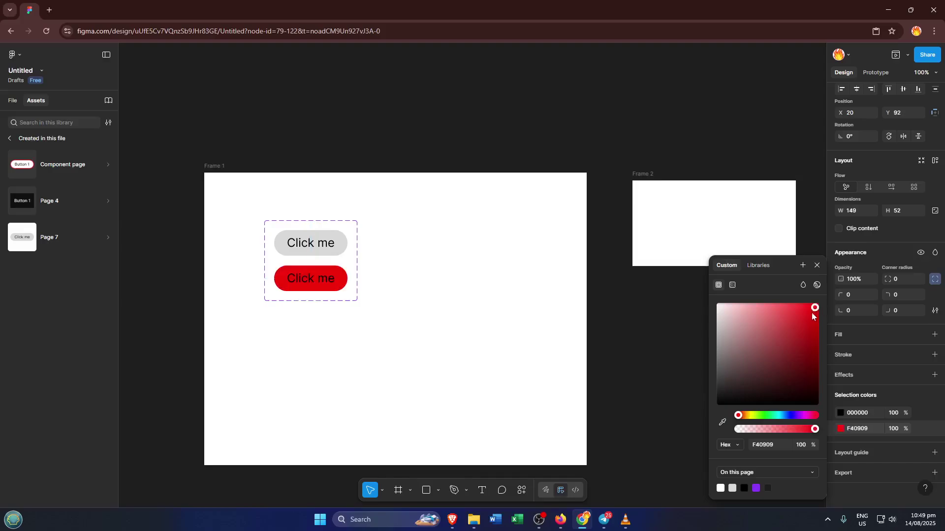
click(751, 415)
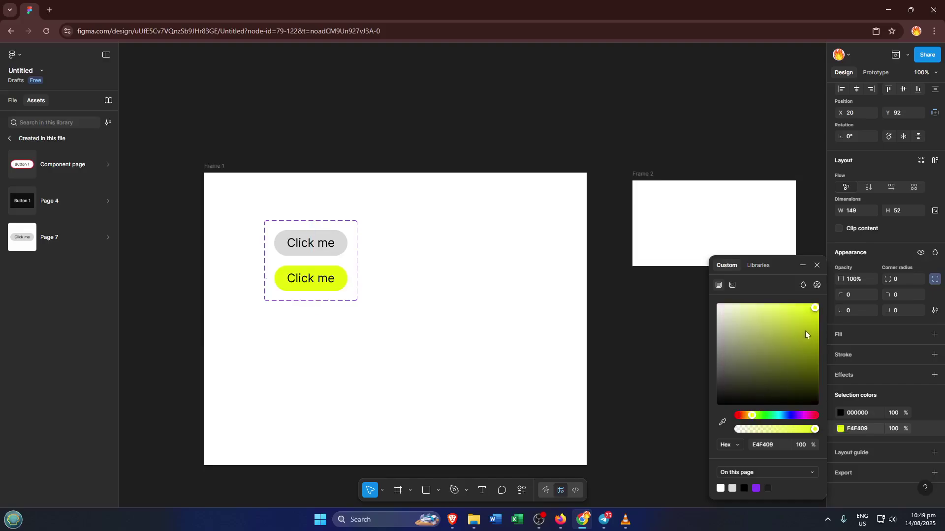
click(485, 285)
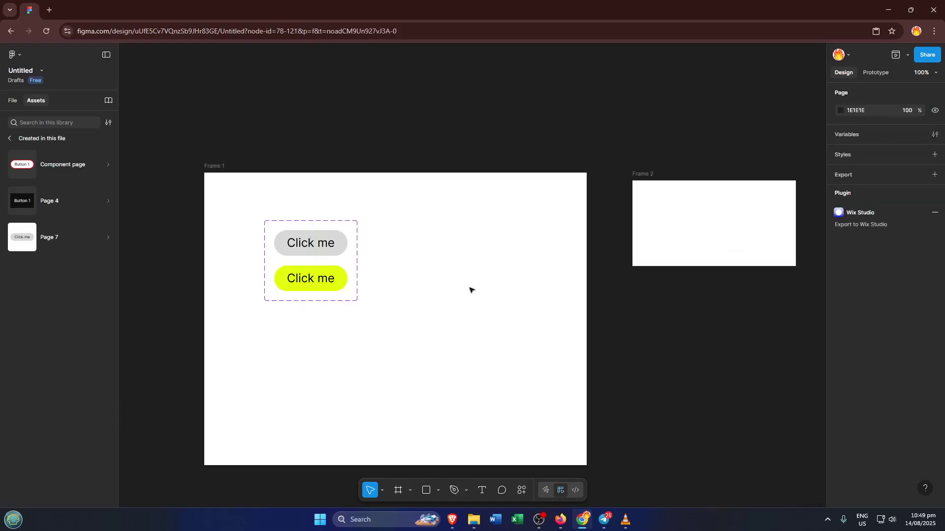
Add an On click interaction changing the grey variant to Variant2 (yellow).
click(326, 245)
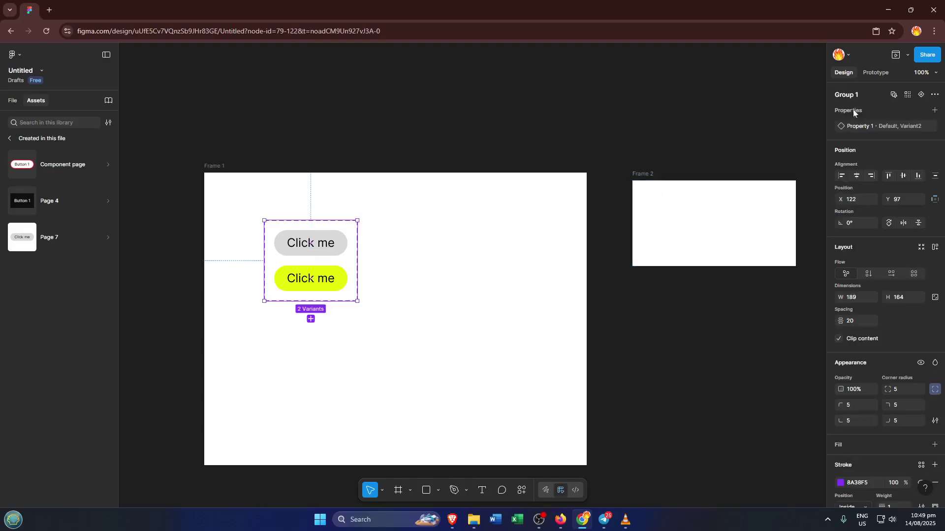
click(879, 75)
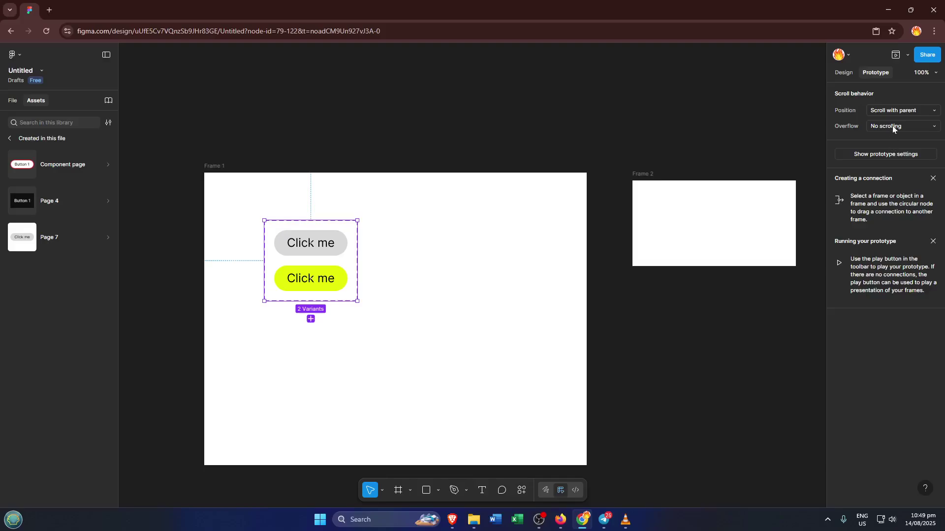
mouse_move(297, 241)
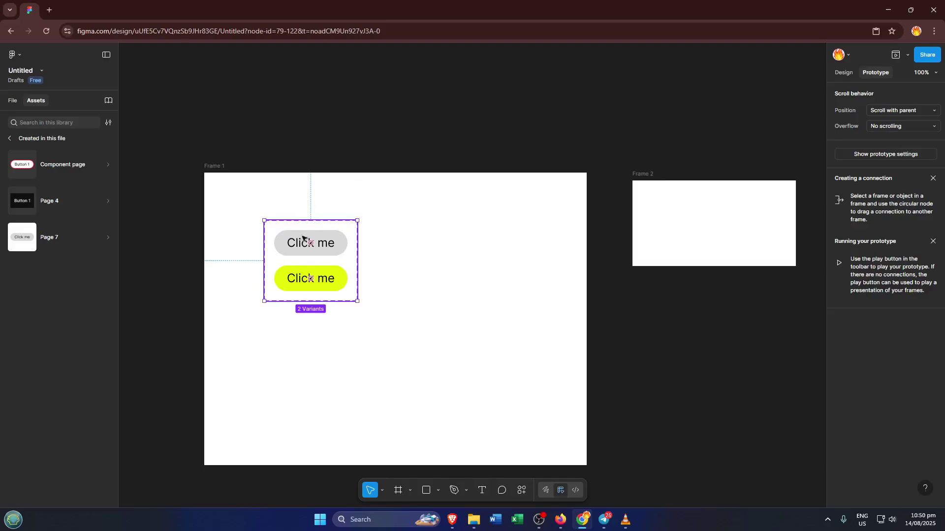
click(298, 241)
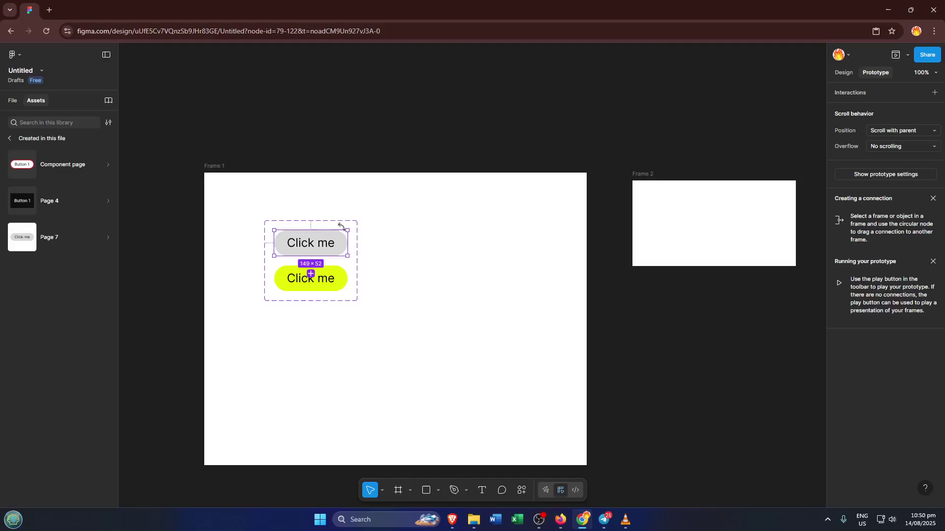
drag(310, 257, 314, 269)
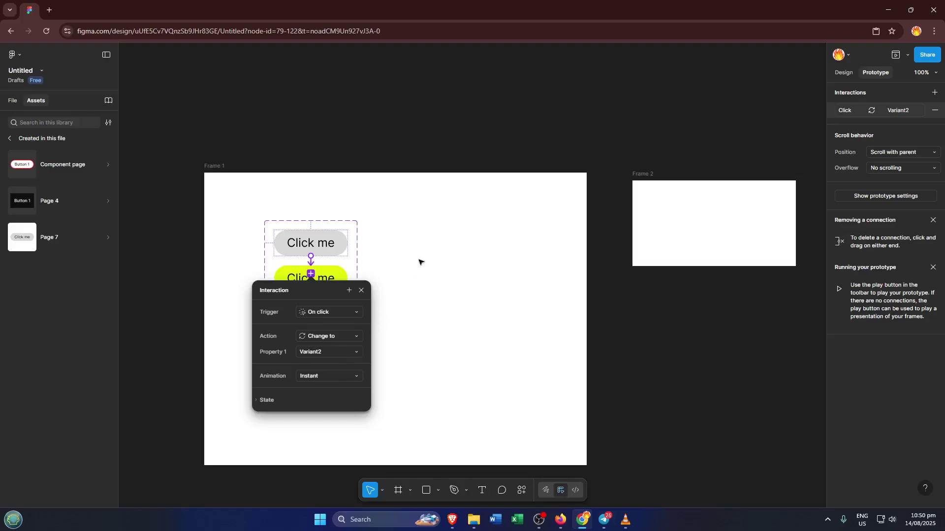
click(388, 271)
Add an On click interaction changing the yellow variant back to Default, Instant animation.
click(317, 286)
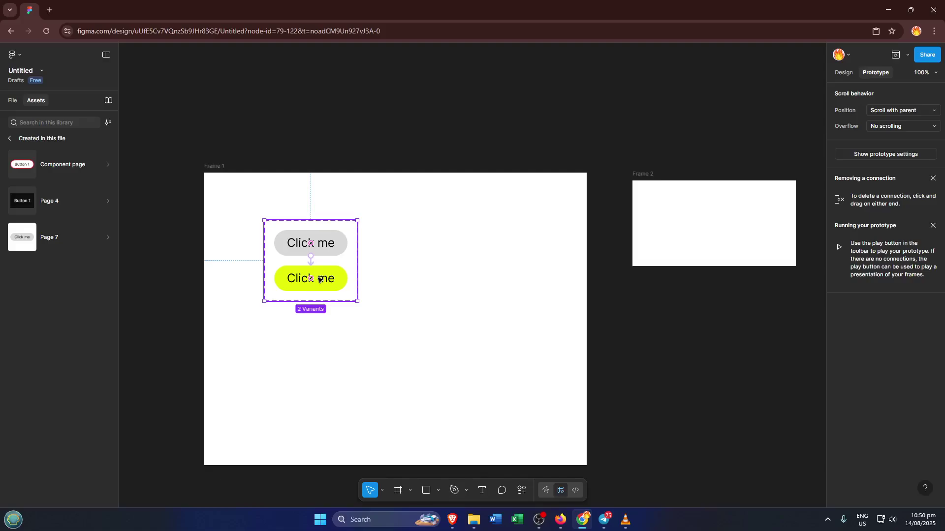
click(320, 278)
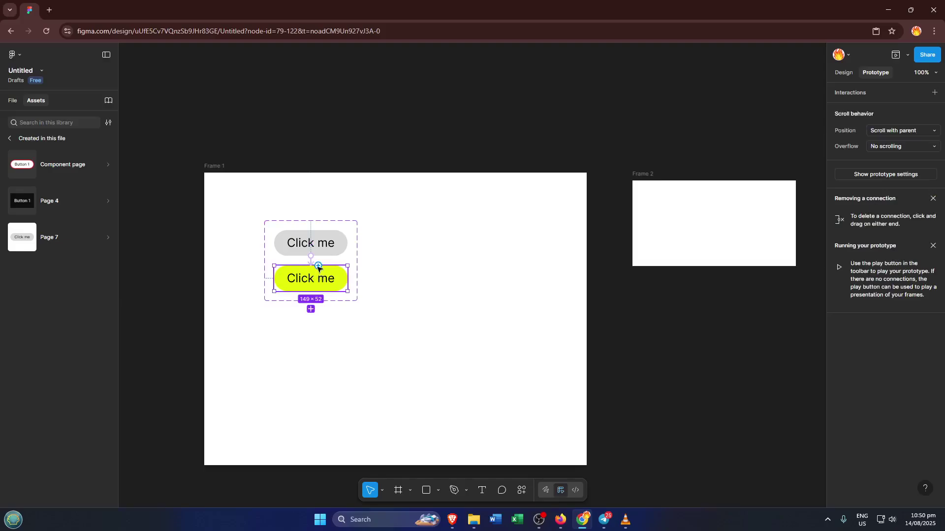
drag(318, 267, 314, 256)
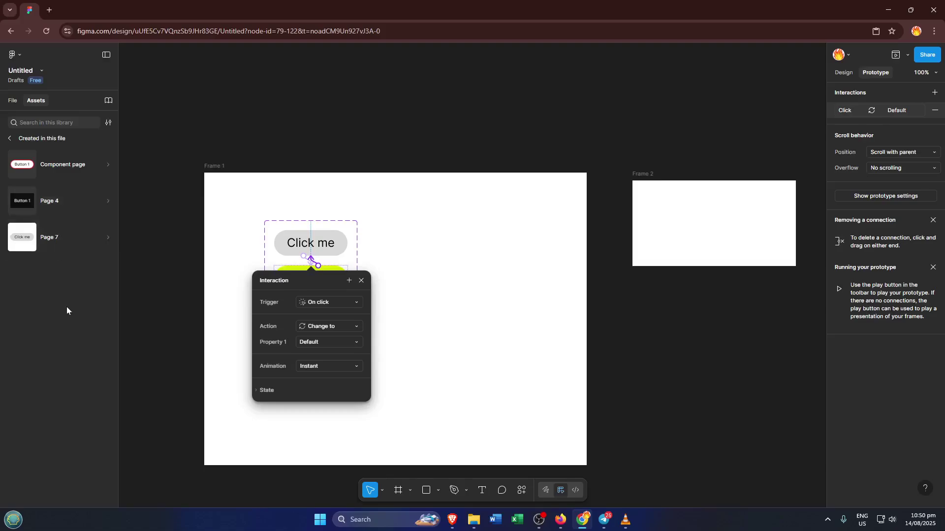
Drag the Group 1 component from Page 7 assets into Frame 2 as an instance.
click(55, 240)
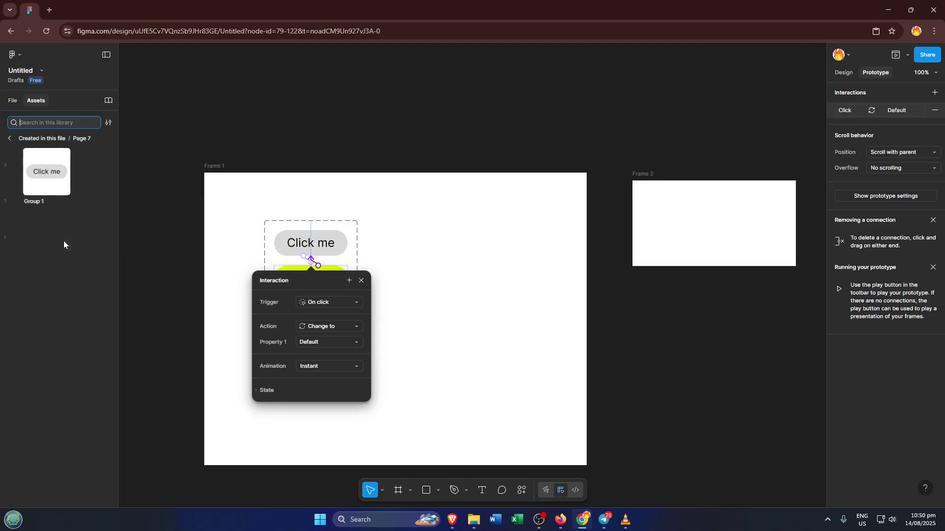
click(31, 178)
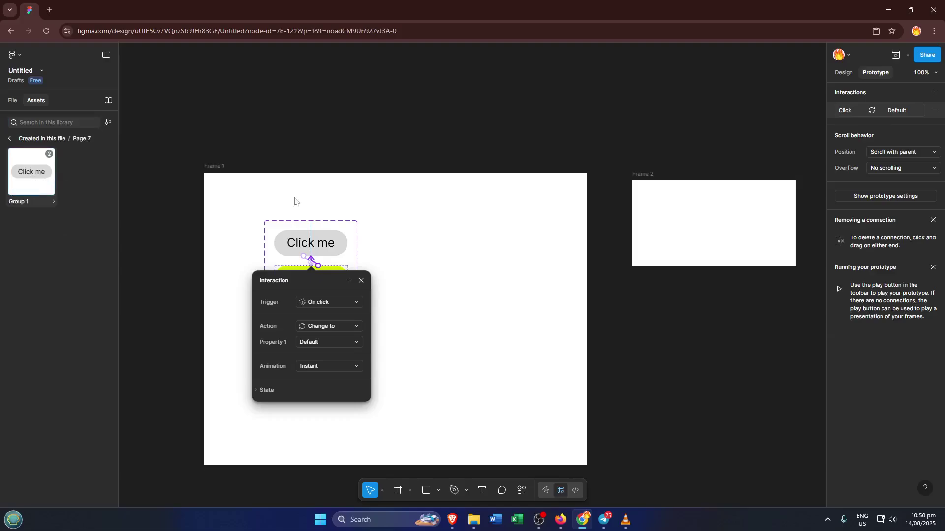
drag(541, 220, 714, 222)
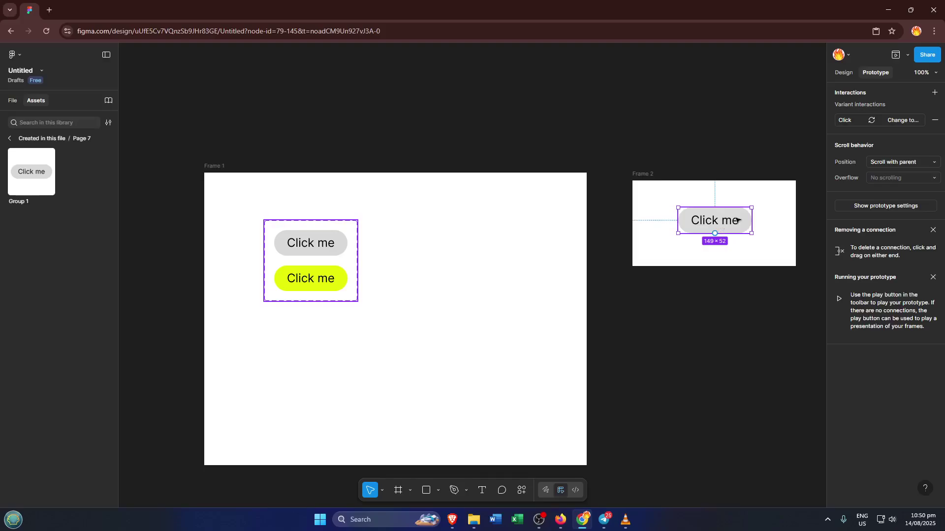
click(907, 55)
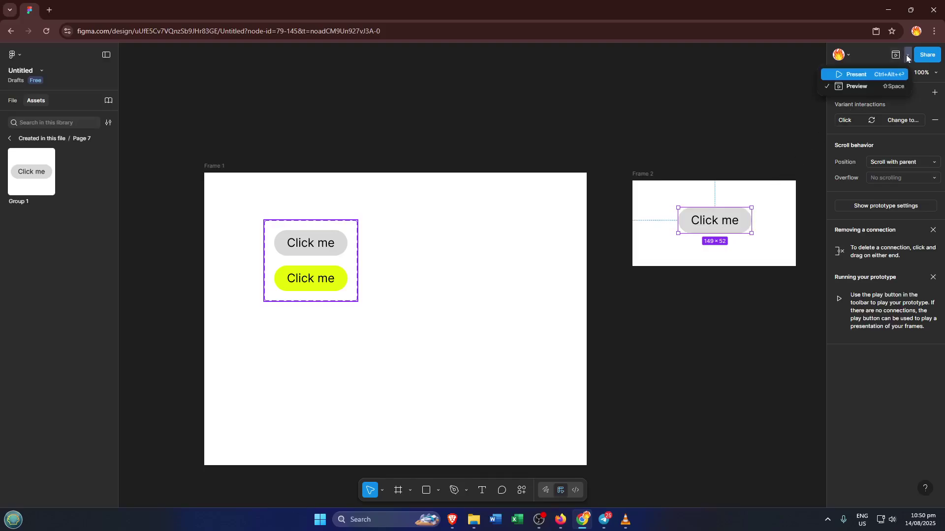
Open Preview and click the 'Click me' button repeatedly, toggling it yellow and grey.
click(863, 86)
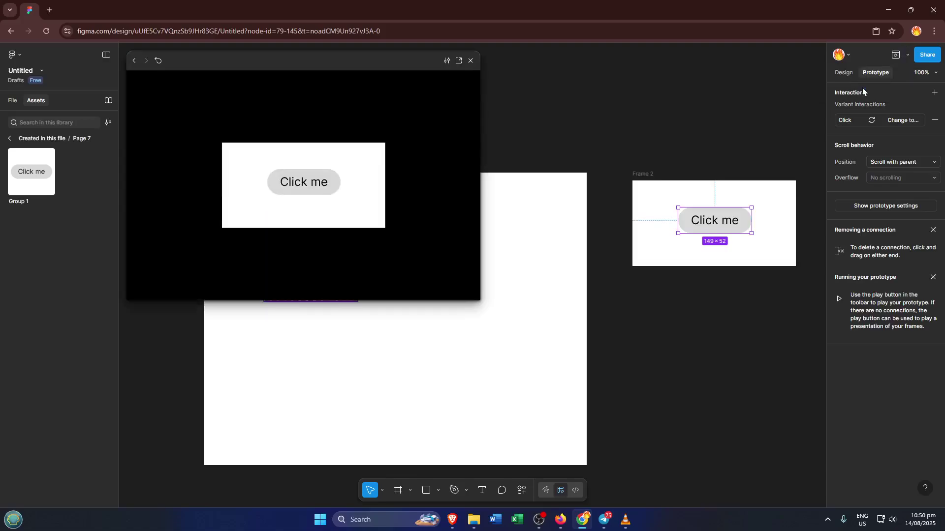
click(299, 185)
click(317, 186)
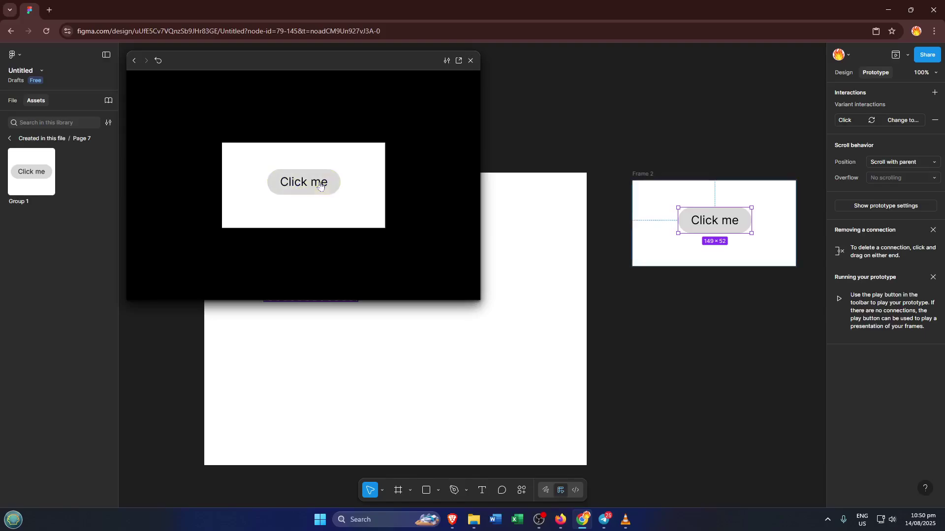
click(301, 188)
click(302, 188)
click(302, 190)
click(299, 182)
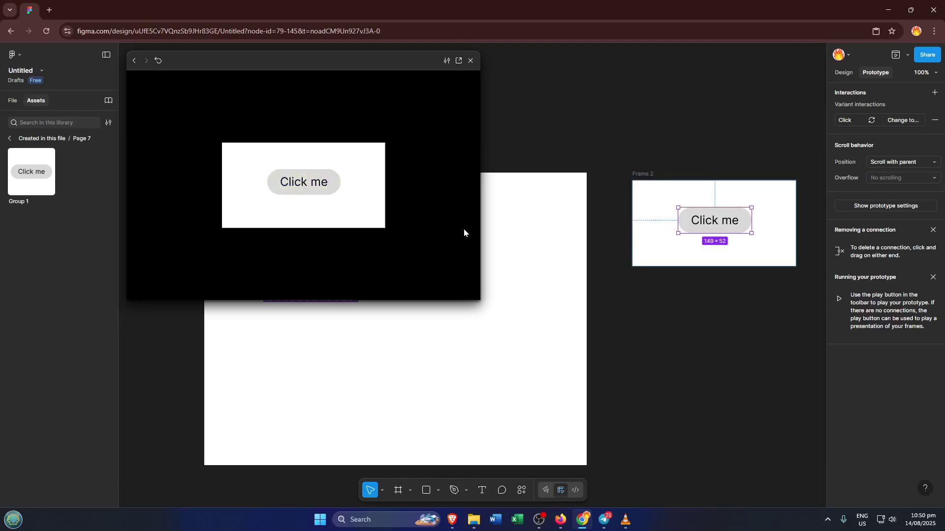